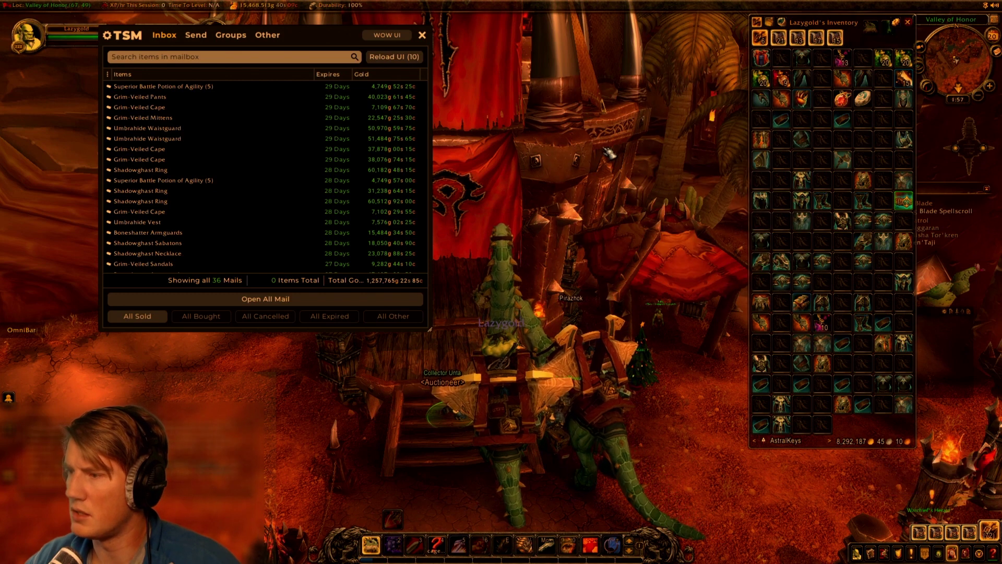
# Replace the auctioning operation of the Battle For Azeroth alchemy group Greater flasks with Crafting 120%/1.5 5 / 12H.
pyautogui.moveTo(782, 78)
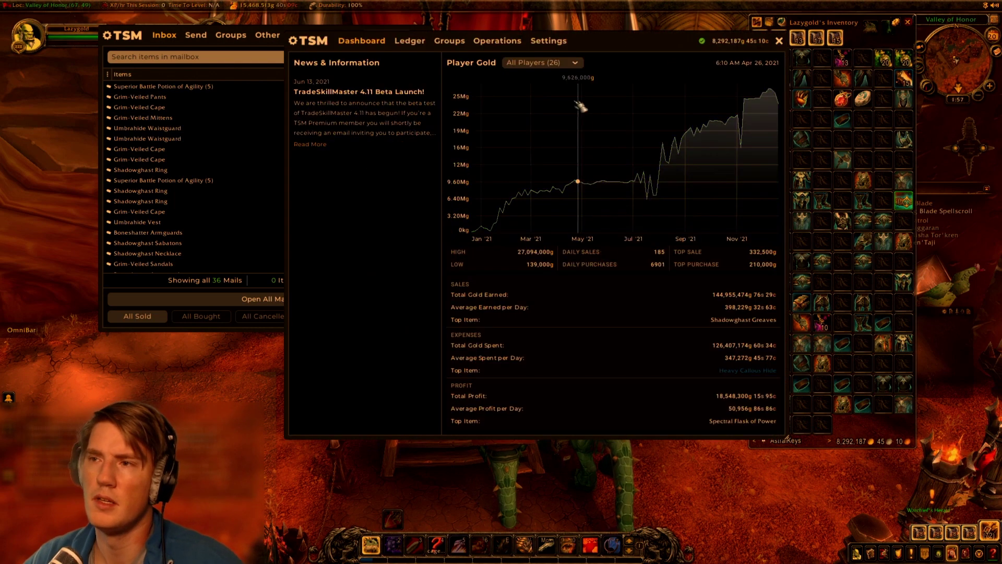
pyautogui.click(449, 41)
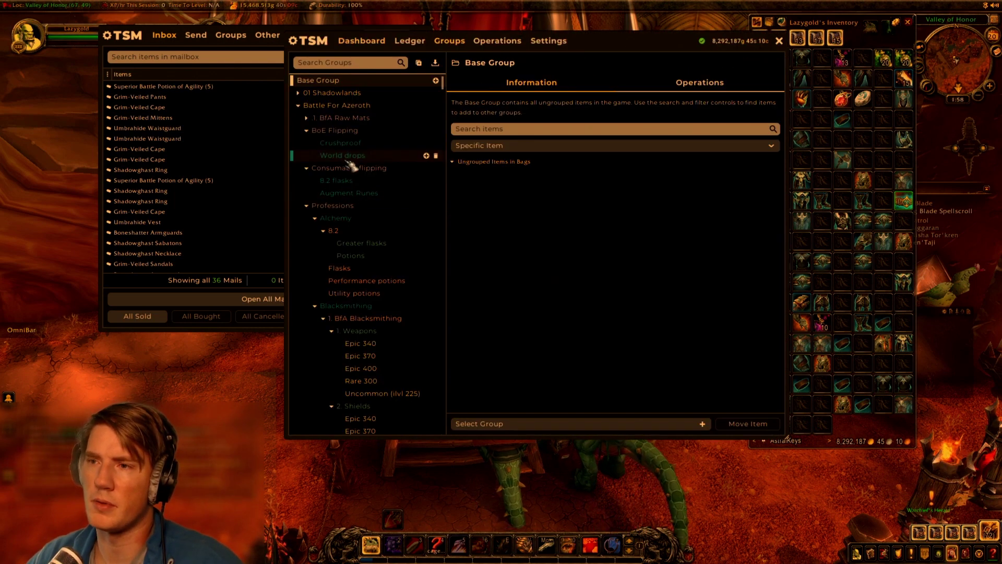
pyautogui.click(365, 243)
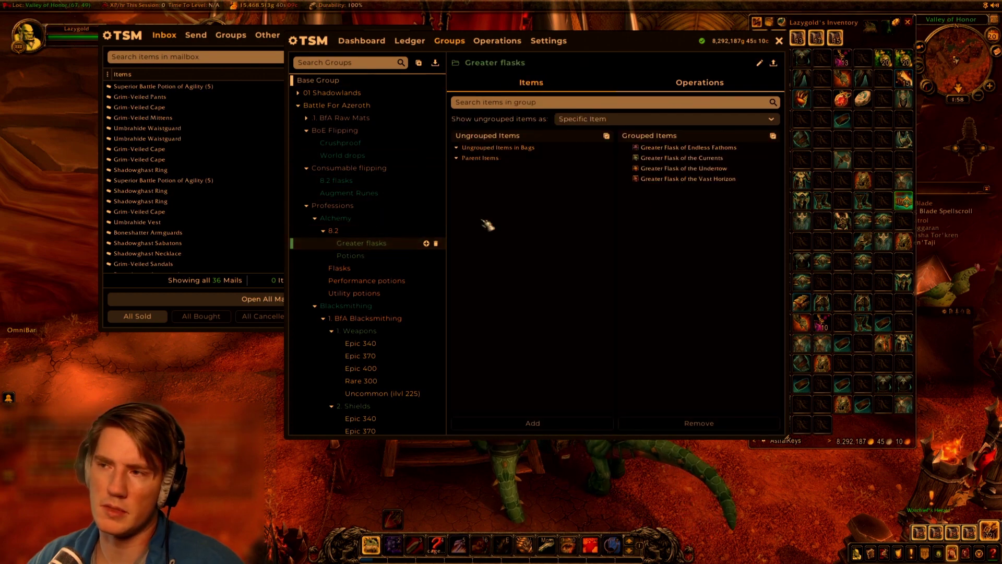
pyautogui.click(710, 85)
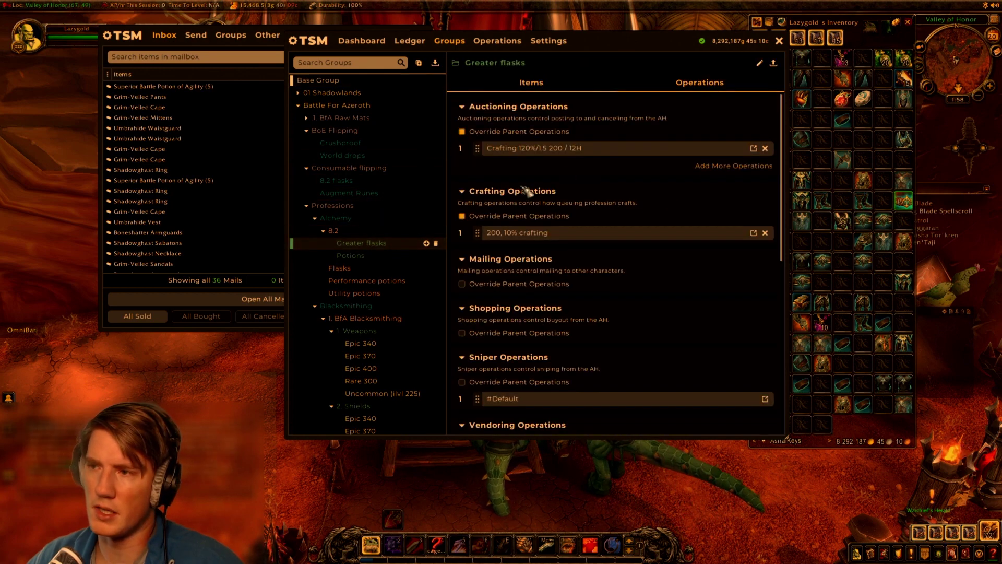
pyautogui.click(766, 149)
pyautogui.click(727, 149)
pyautogui.scroll(-5, 538, 251)
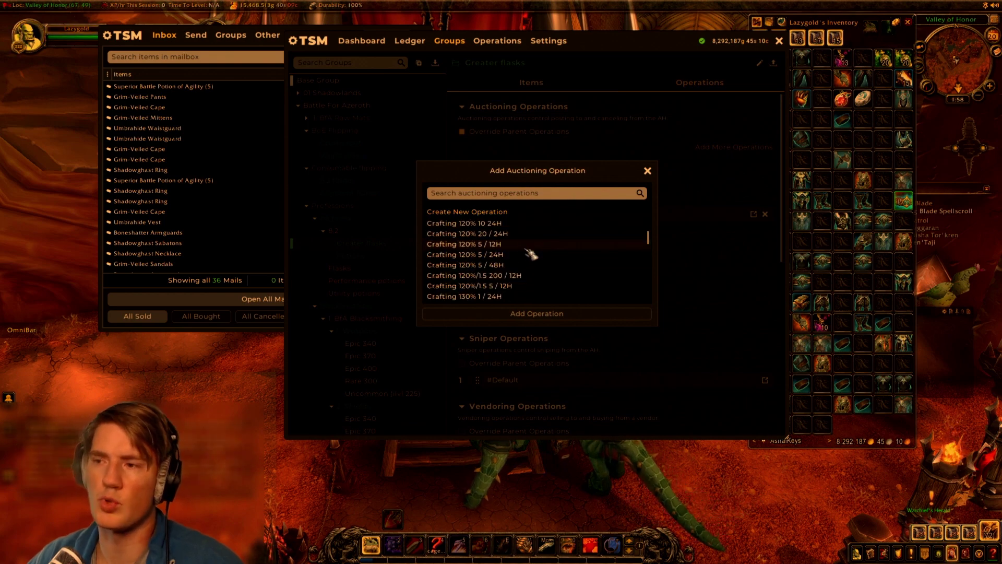
pyautogui.scroll(-2, 531, 254)
pyautogui.click(532, 254)
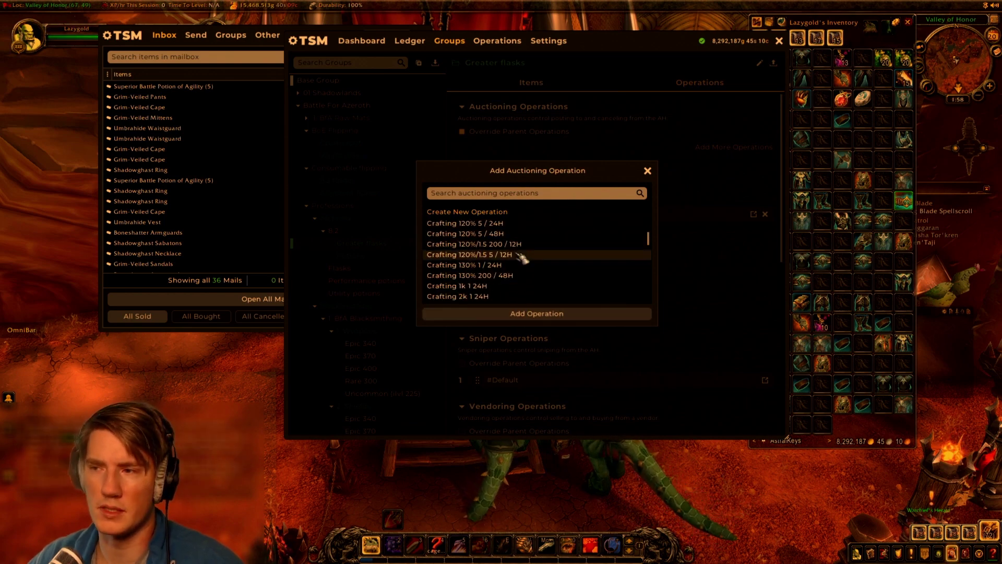
pyautogui.click(543, 313)
pyautogui.click(779, 41)
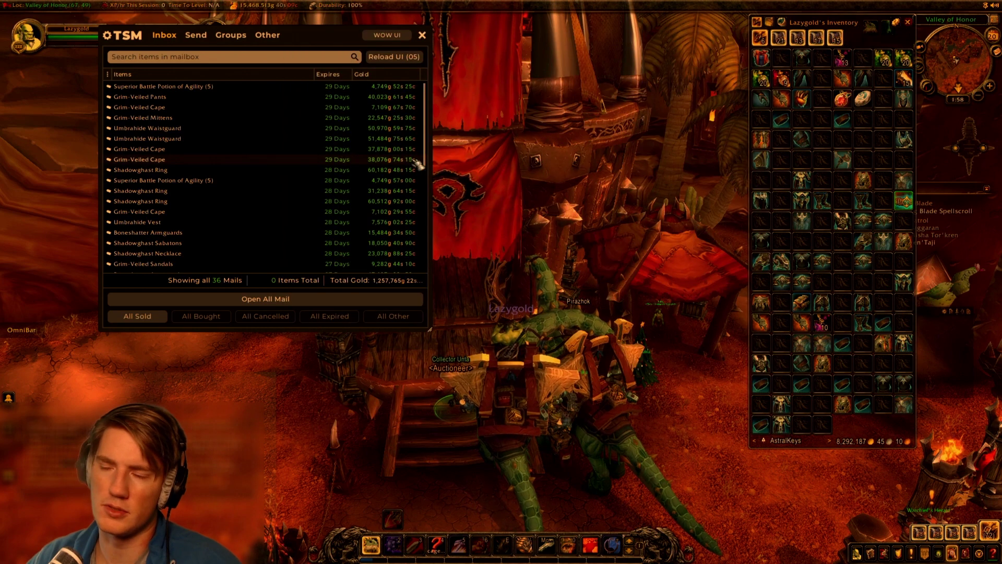
# Filter the posted auctions by "flask" and cancel the Greater Flask of Endless Fathoms auction.
pyautogui.rightClick(460, 378)
pyautogui.click(236, 57)
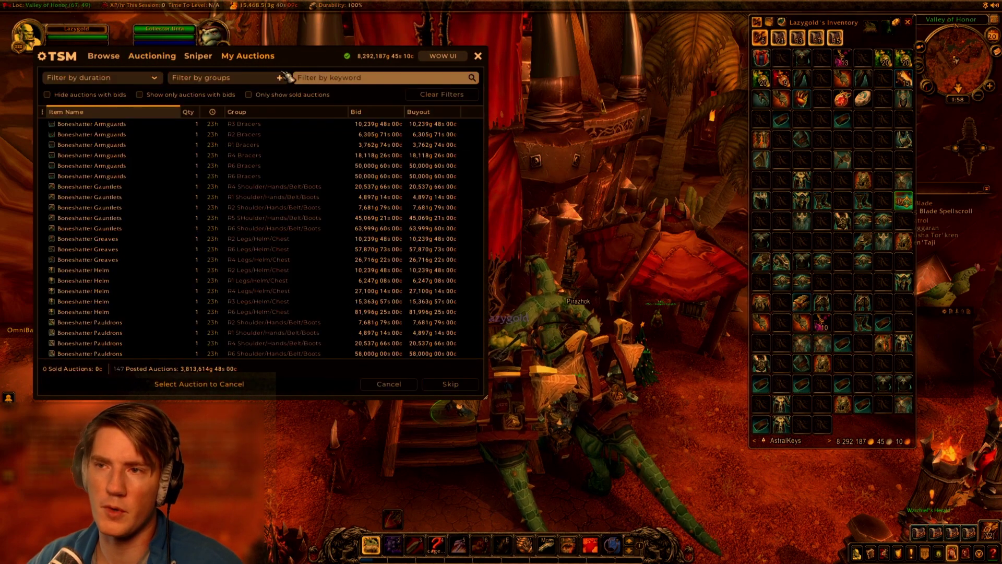
pyautogui.click(355, 82)
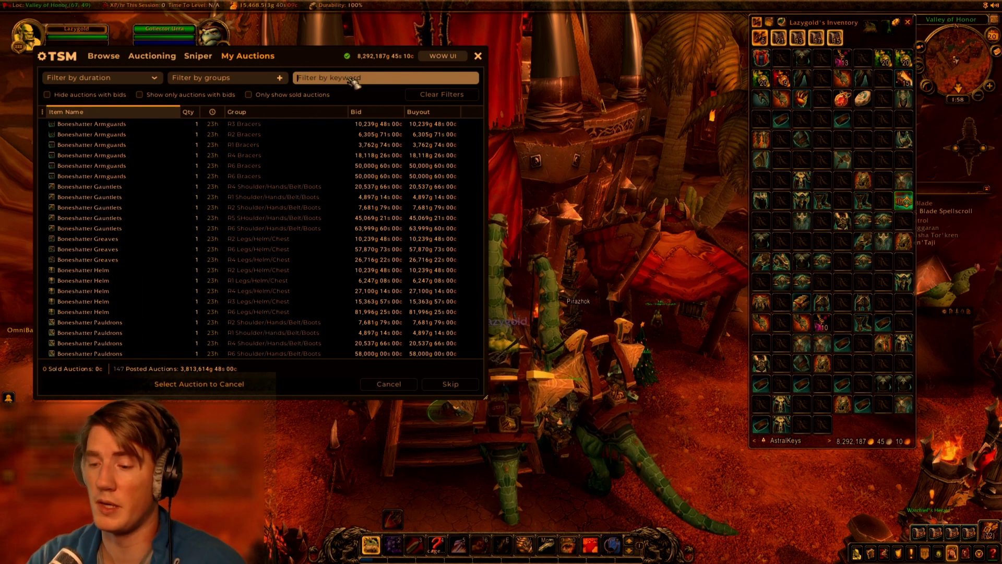
pyautogui.write('flask')
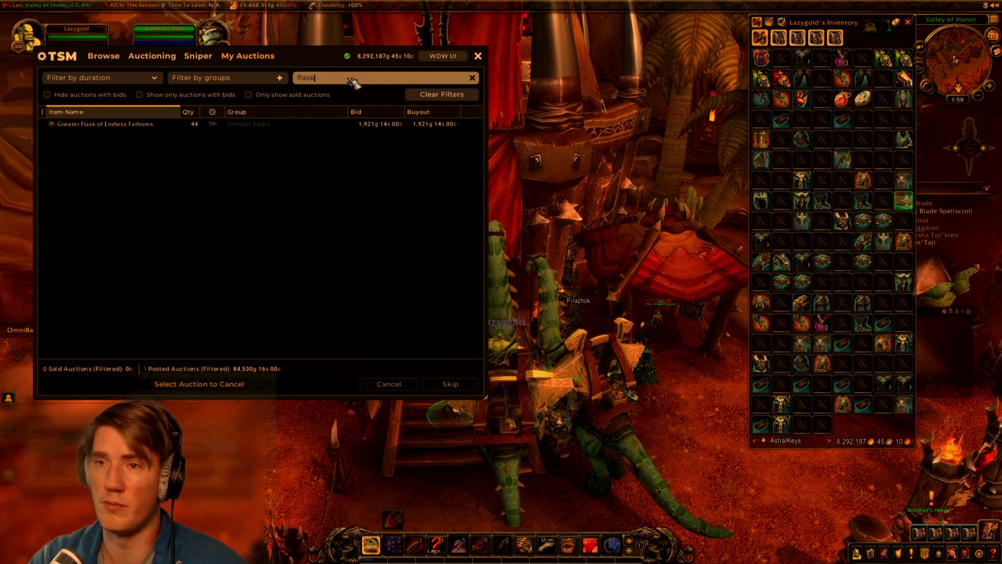
pyautogui.click(322, 126)
pyautogui.click(389, 383)
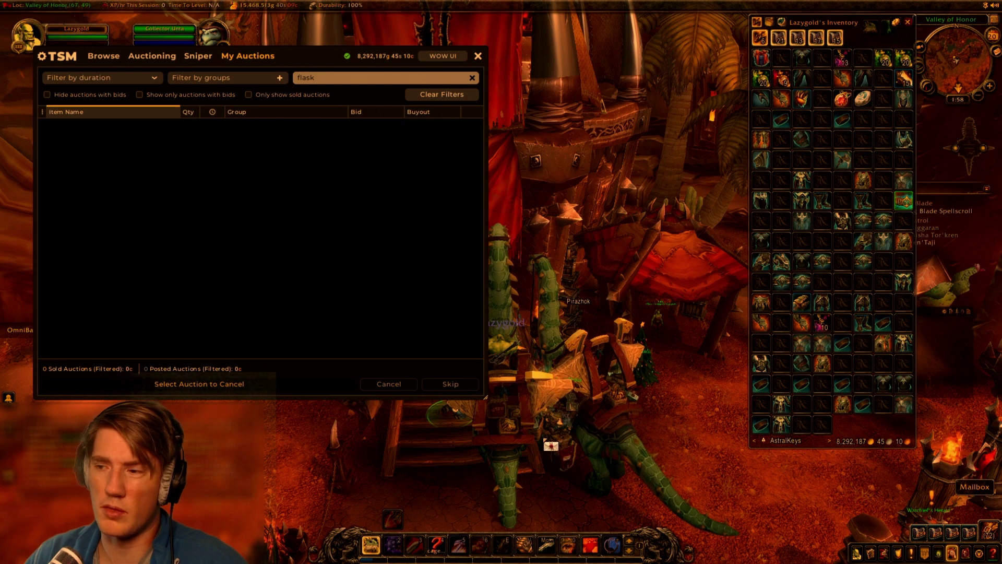
# Collect the cancelled auction mail from the mailbox and return to the auctioneer's auctioning page.
pyautogui.rightClick(551, 445)
pyautogui.click(266, 316)
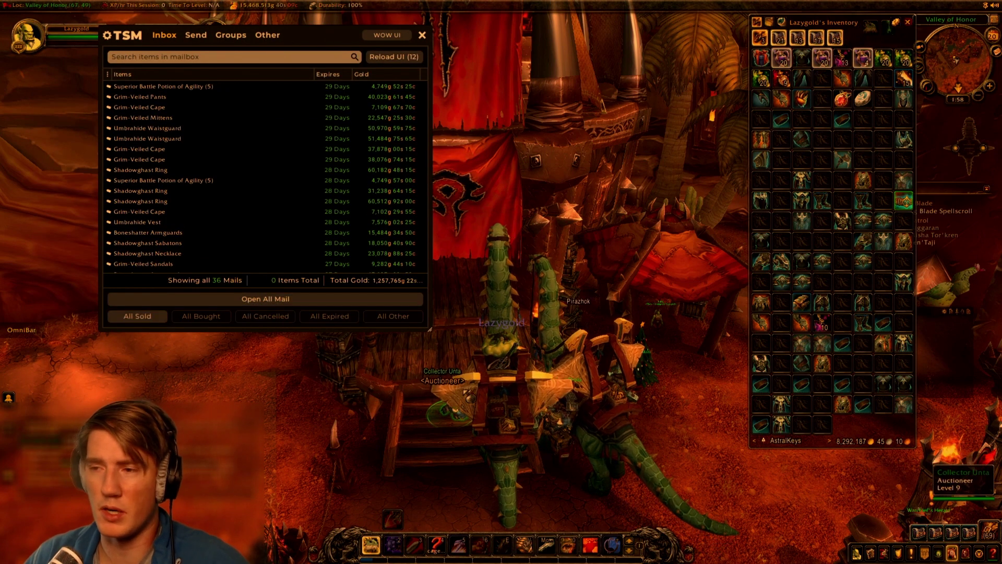
pyautogui.rightClick(466, 393)
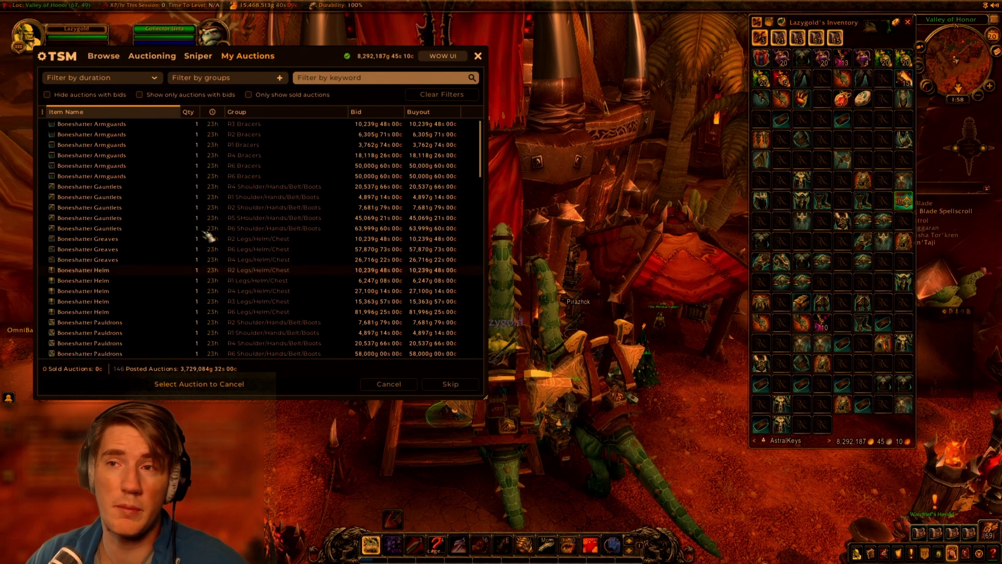
pyautogui.click(153, 57)
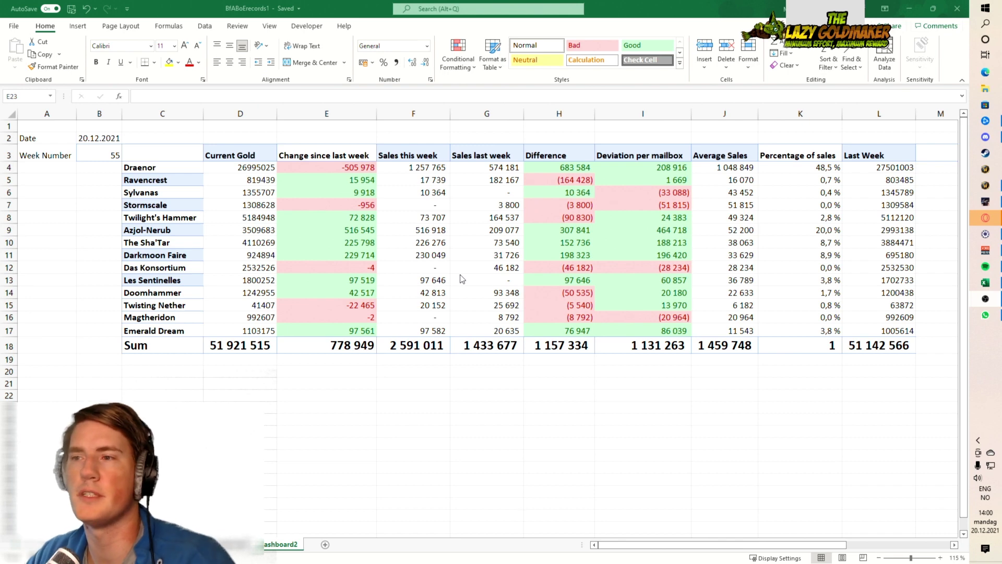
# Switch to the BfABoErecords1 workbook in Excel and examine Draenor's weekly gold change, its sales this week and the sales sum.
pyautogui.hotkey('alt', 'Tab')
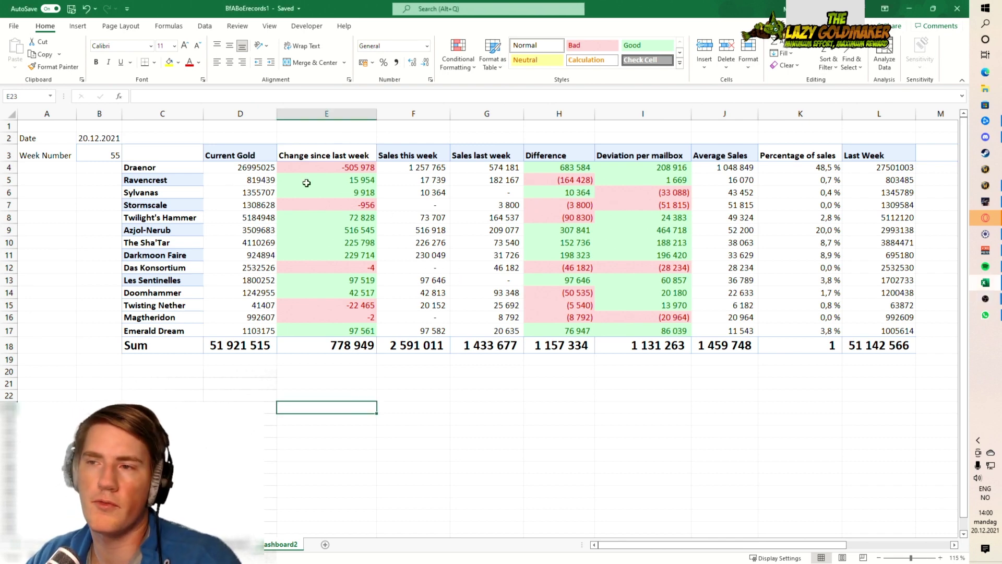
pyautogui.click(432, 167)
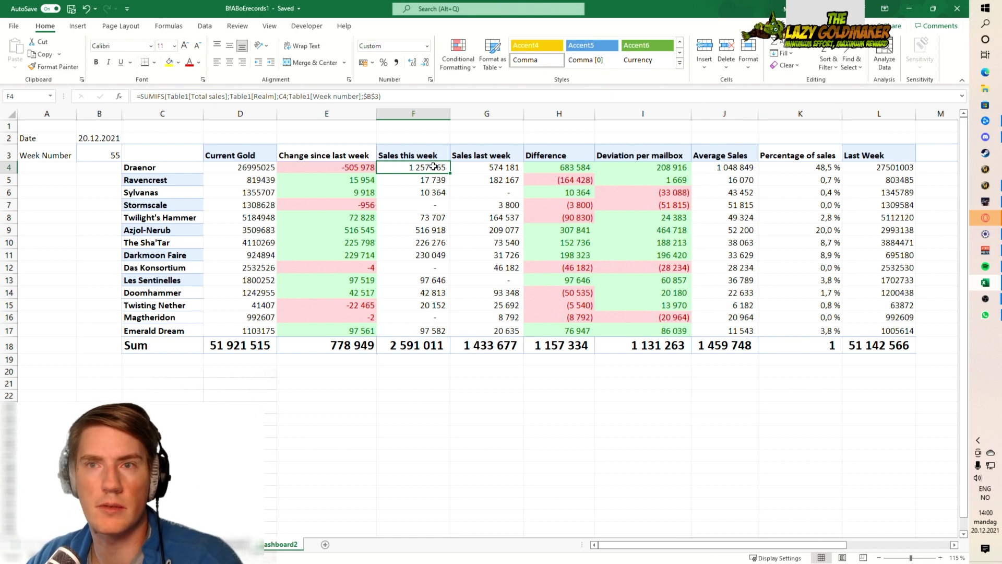
pyautogui.click(349, 167)
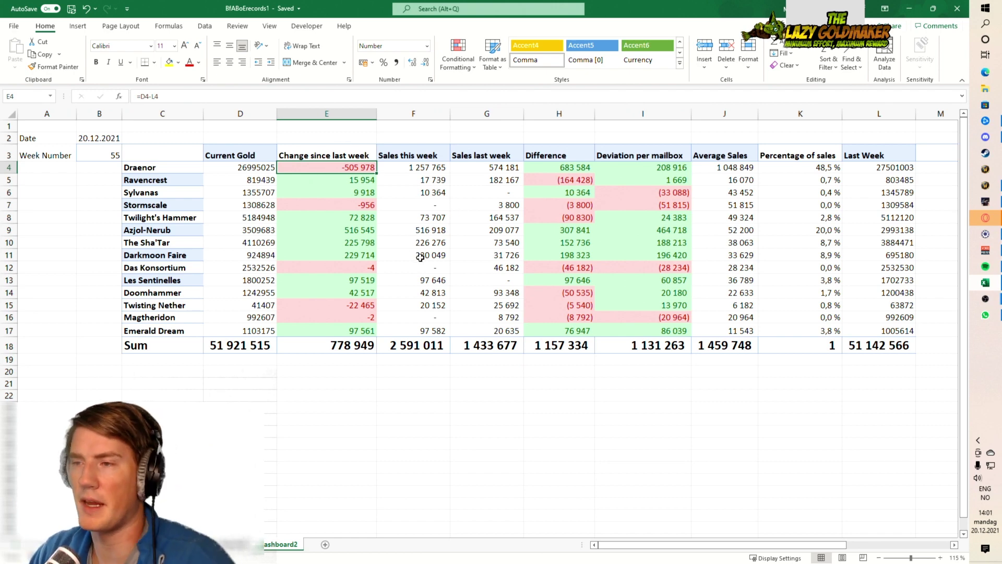
pyautogui.click(428, 166)
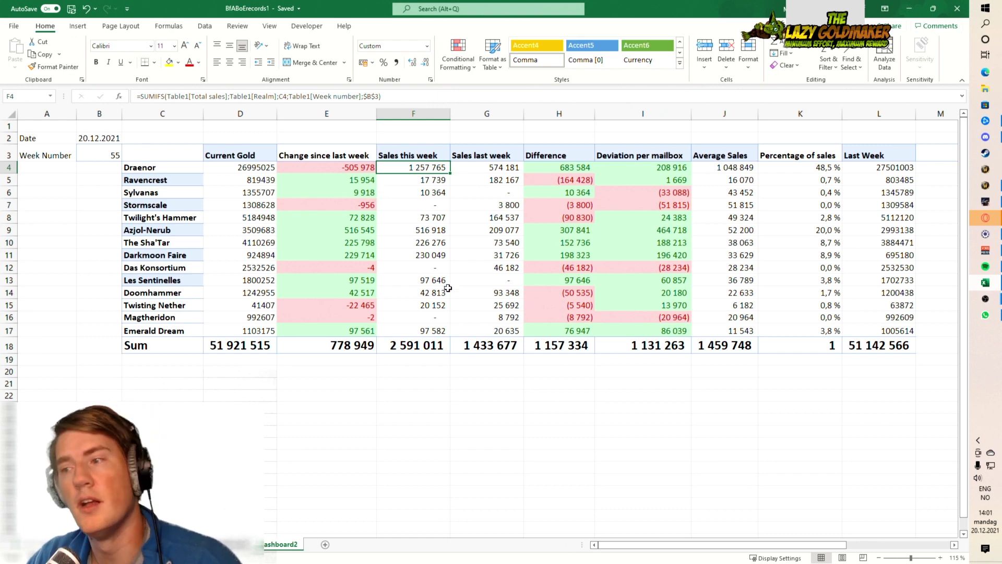
pyautogui.click(437, 386)
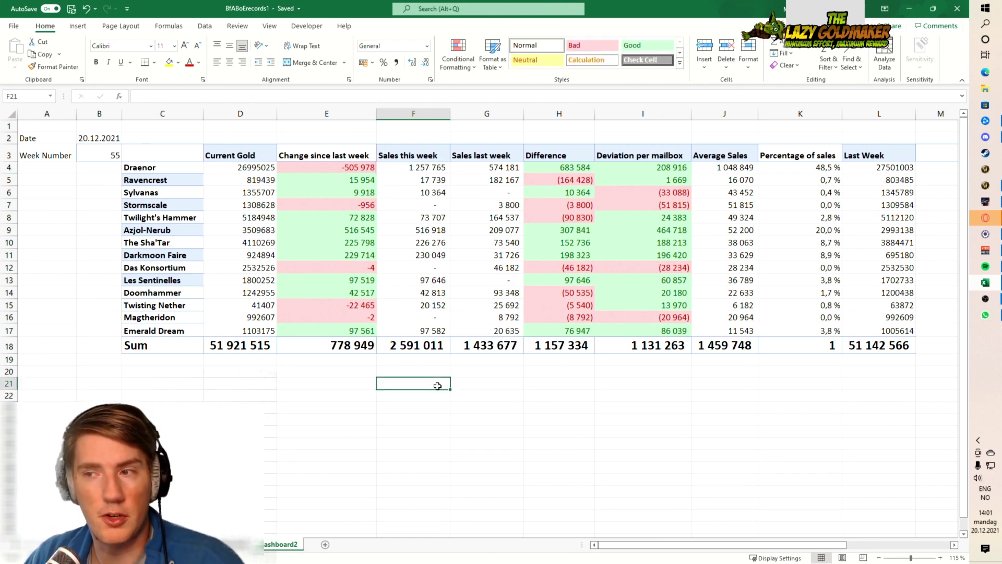
pyautogui.click(431, 348)
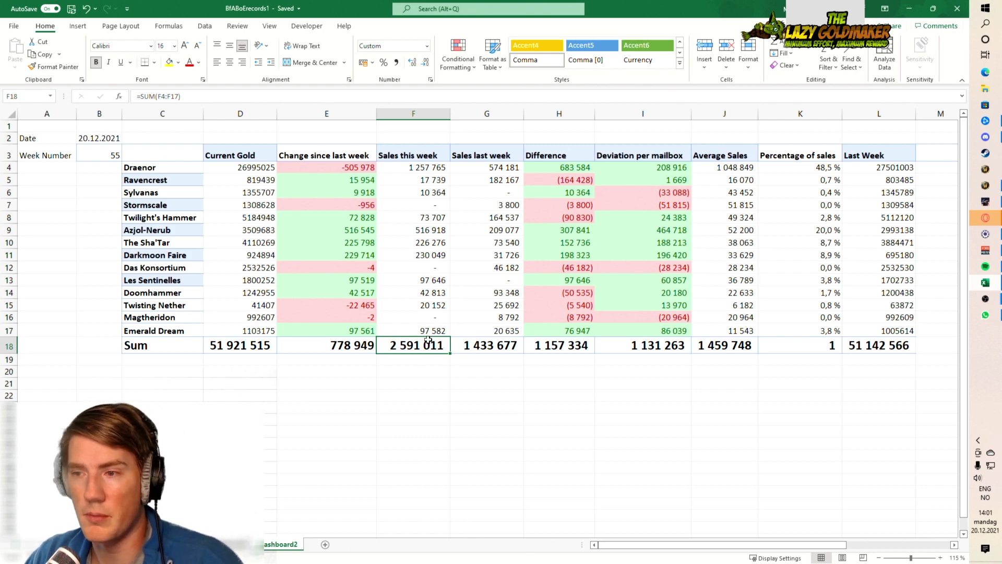
# Compare weekly sales and gold changes from Ravencrest to Emerald Dream, and check Twisting Nether's current gold and change.
pyautogui.moveTo(432, 333); pyautogui.dragTo(435, 180)
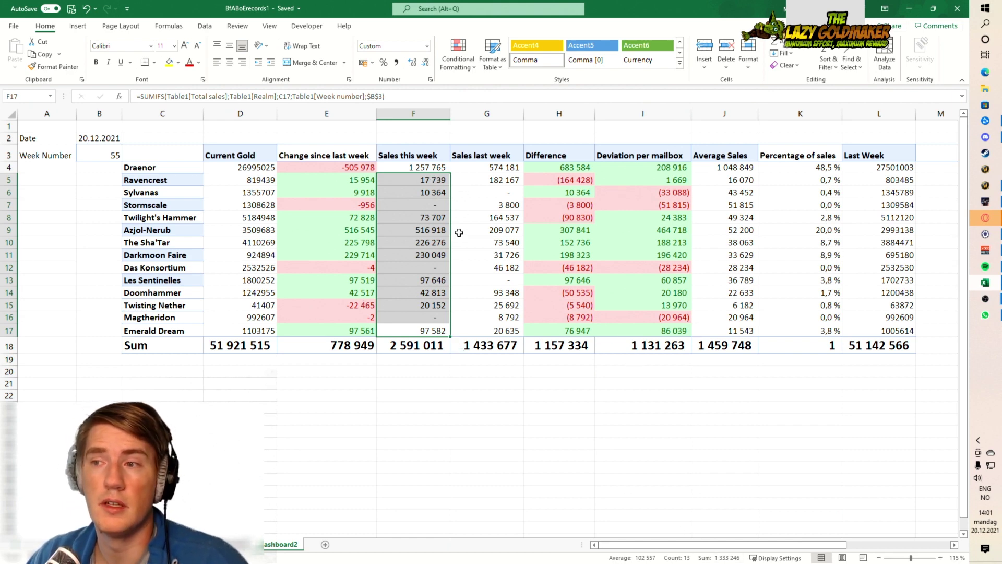
pyautogui.moveTo(343, 180); pyautogui.dragTo(347, 334)
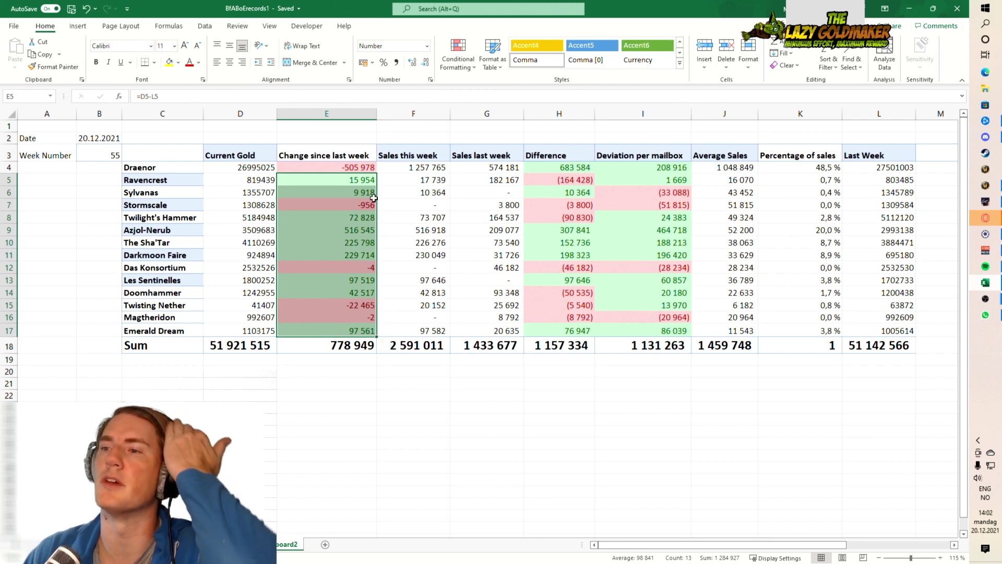
pyautogui.click(234, 308)
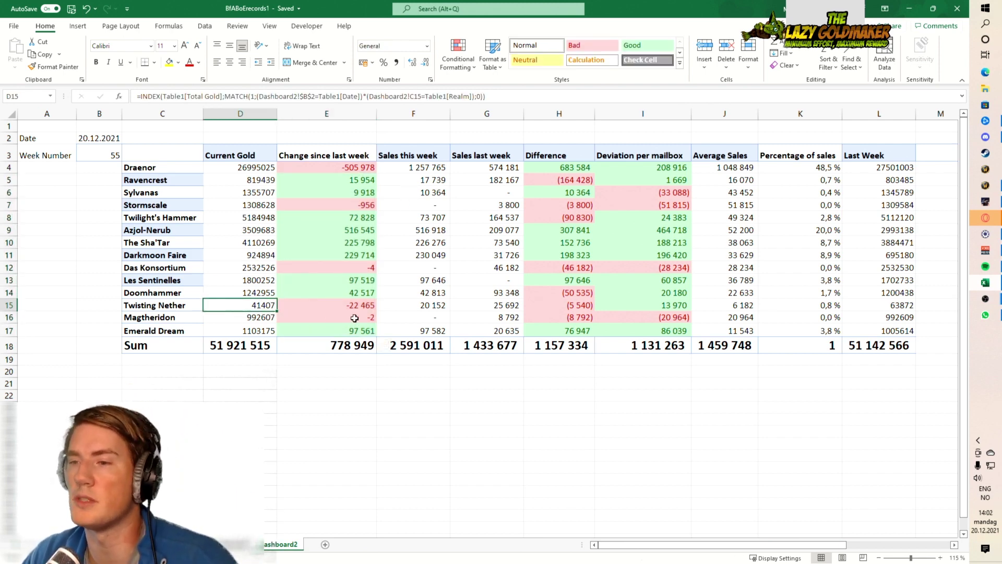
pyautogui.click(335, 312)
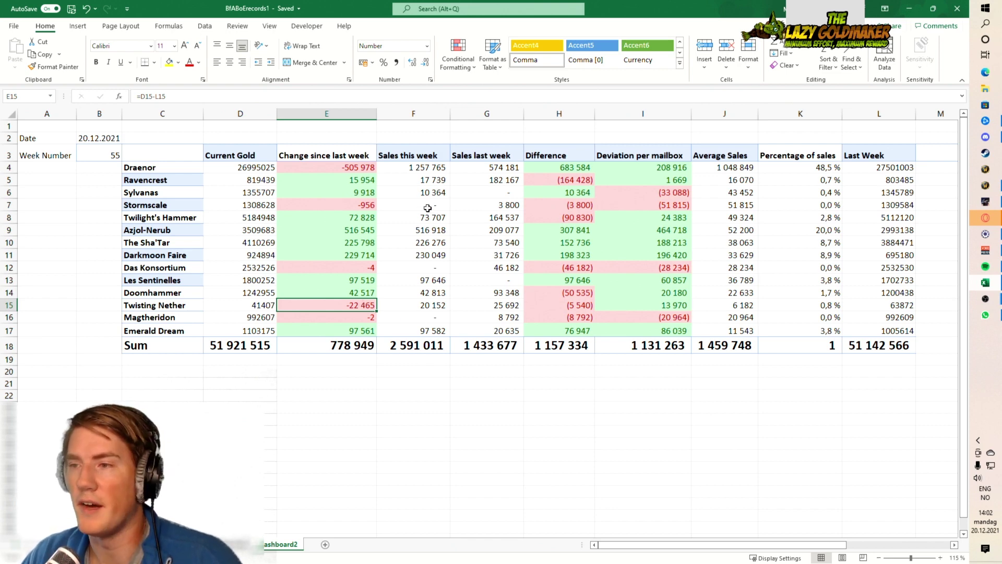
# Review this week's sales for Azjol-Nerub, The Sha'Tar, Darkmoon Faire and Twilight's Hammer.
pyautogui.click(442, 230)
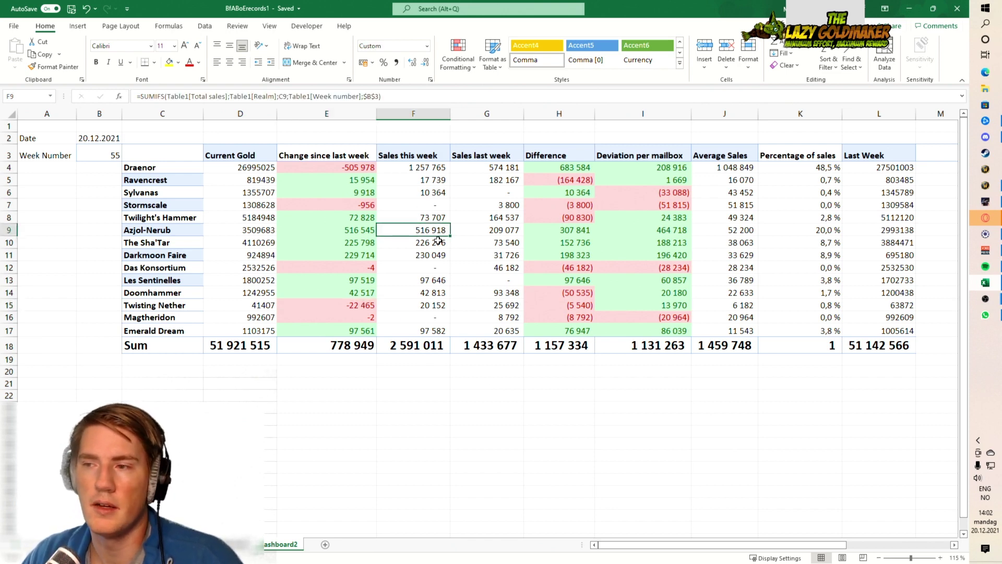
pyautogui.click(438, 241)
pyautogui.click(437, 251)
pyautogui.click(438, 242)
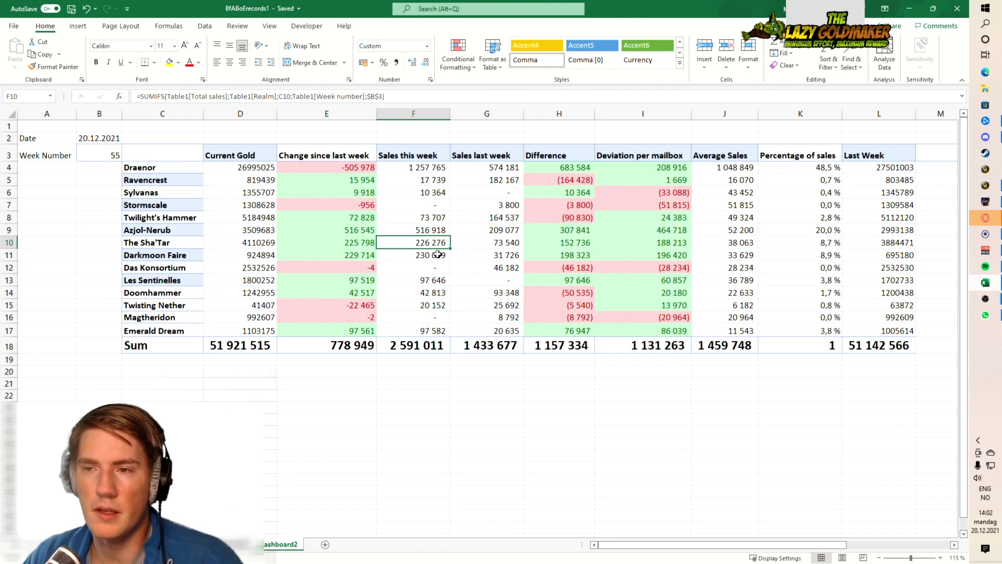
pyautogui.hotkey('shift', 'Down')
pyautogui.hotkey('ctrl', 'v')
pyautogui.click(437, 215)
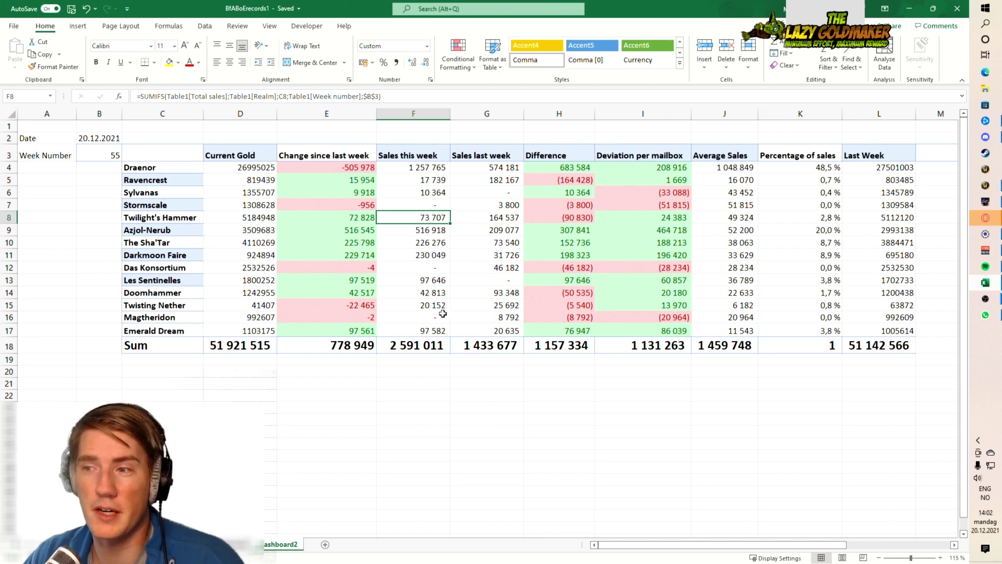
# Review this week's sales for the lower realms, from Les Sentinelles through Emerald Dream.
pyautogui.click(433, 284)
pyautogui.click(437, 335)
pyautogui.click(439, 306)
pyautogui.click(438, 283)
pyautogui.click(439, 306)
pyautogui.click(438, 330)
pyautogui.click(439, 283)
pyautogui.click(436, 327)
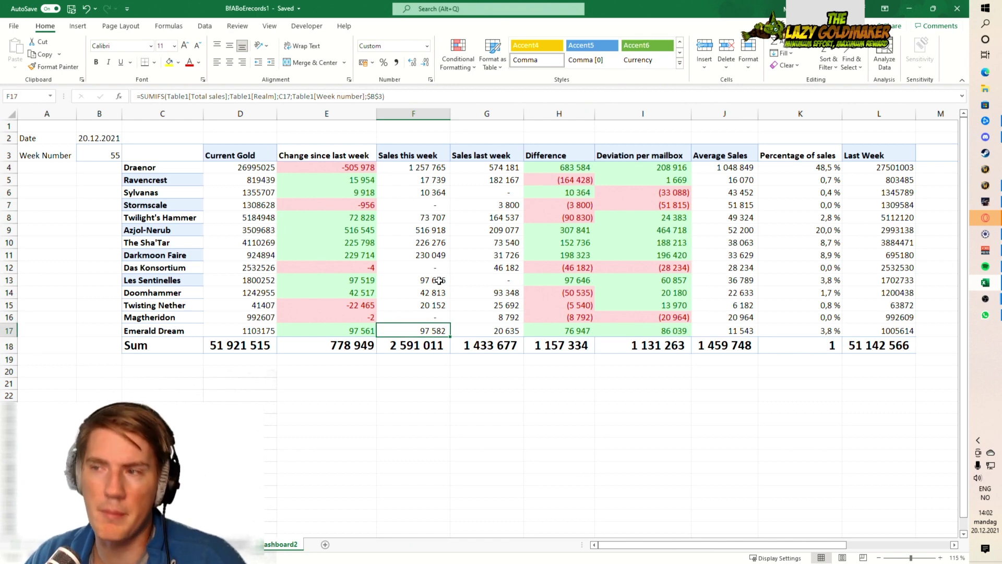
pyautogui.click(439, 280)
pyautogui.click(434, 292)
pyautogui.click(433, 305)
pyautogui.click(431, 318)
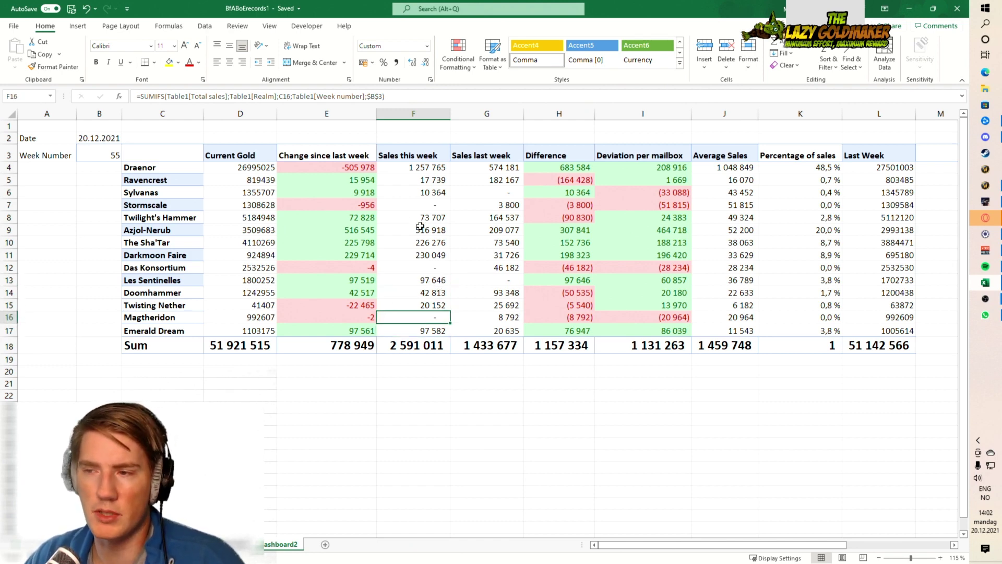
# Compare this week's sales entries of Stormscale, Das Konsortium and Magtheridon with those of the neighbouring realms.
pyautogui.click(422, 263)
pyautogui.click(425, 219)
pyautogui.click(425, 205)
pyautogui.click(431, 266)
pyautogui.click(424, 314)
pyautogui.click(430, 267)
pyautogui.click(428, 210)
pyautogui.click(426, 257)
pyautogui.click(429, 270)
pyautogui.click(429, 284)
pyautogui.click(426, 305)
pyautogui.click(429, 317)
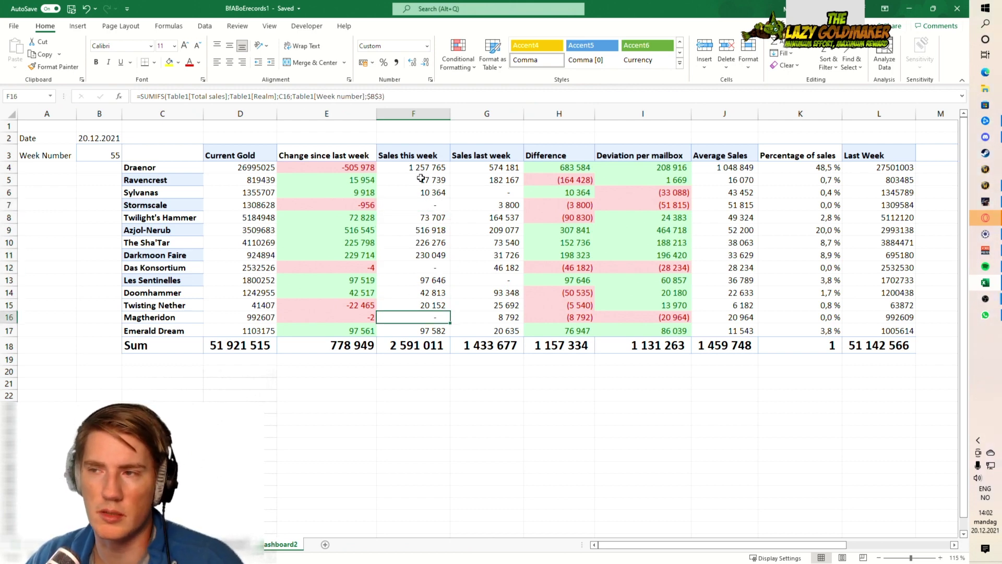
# Select this week's sales from Ravencrest to Emerald Dream, F5:F17, to read their combined total.
pyautogui.moveTo(422, 182); pyautogui.dragTo(425, 317)
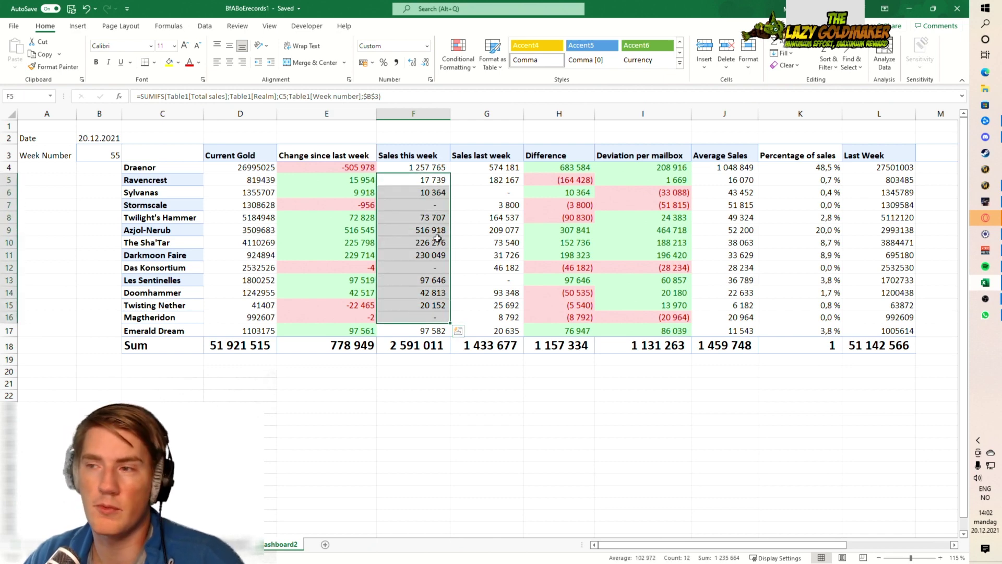
pyautogui.click(425, 178)
pyautogui.moveTo(425, 327); pyautogui.dragTo(426, 329)
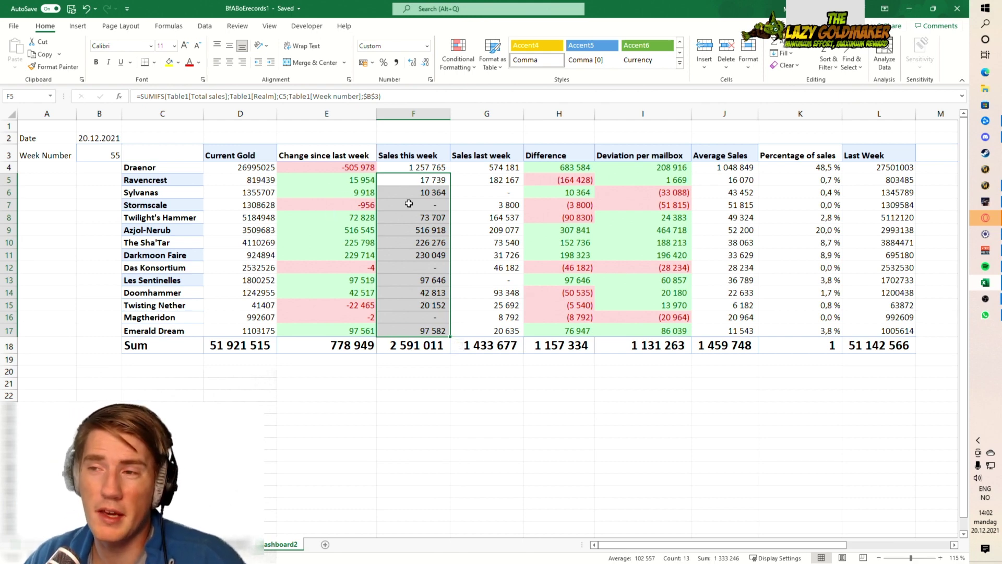
# Check this week's sales for Ravencrest and Azjol-Nerub against the weekly gold changes.
pyautogui.click(409, 178)
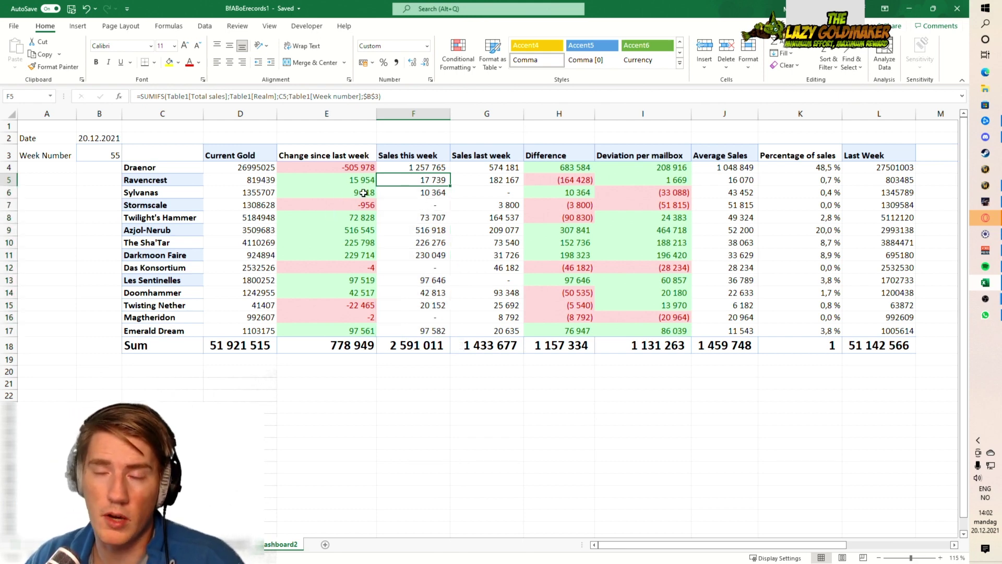
pyautogui.click(431, 230)
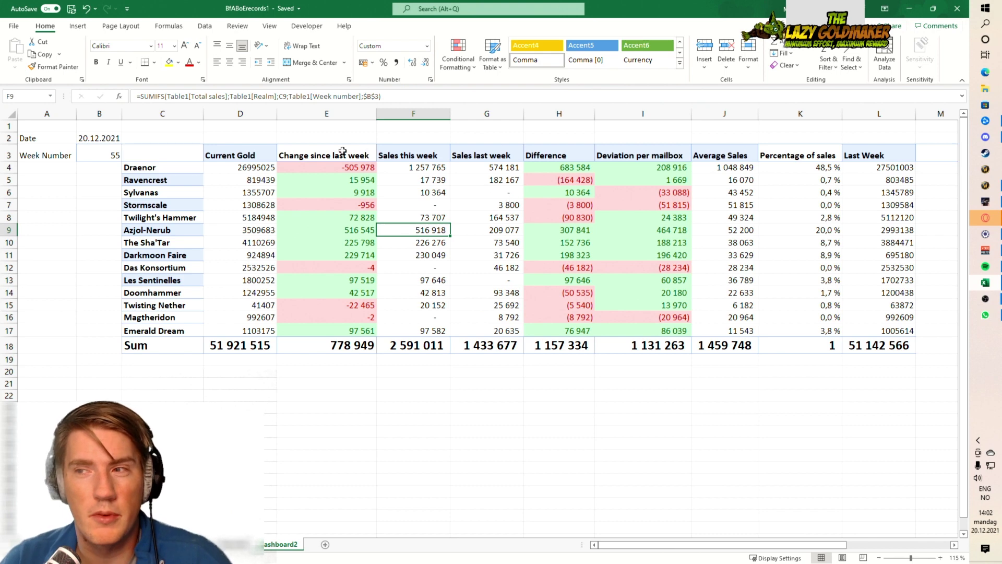
pyautogui.click(368, 221)
pyautogui.click(389, 225)
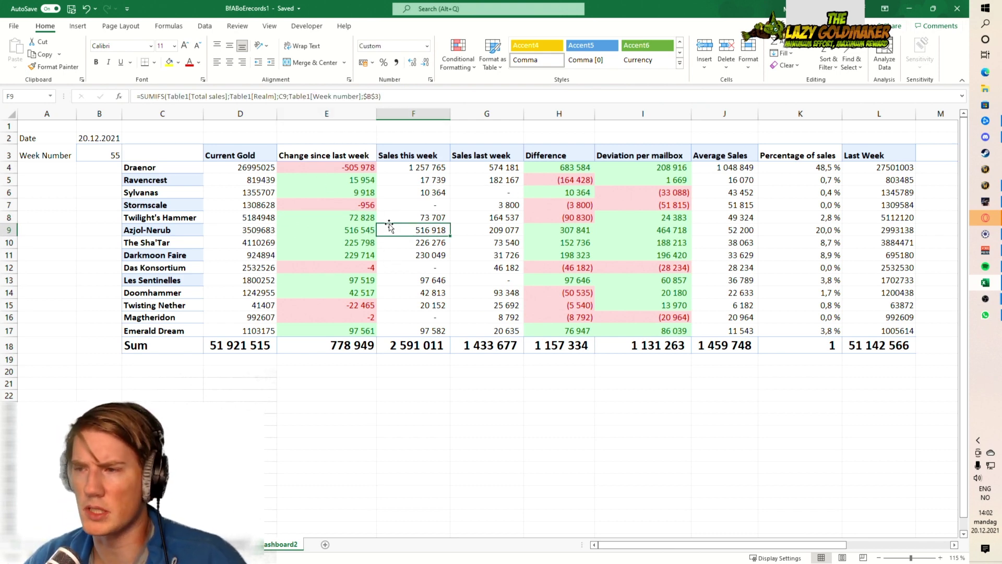
# Compare the weekly gold changes with this week's sales from Ravencrest to Emerald Dream, focusing on Twilight's Hammer through Darkmoon Faire.
pyautogui.moveTo(353, 178); pyautogui.dragTo(394, 331)
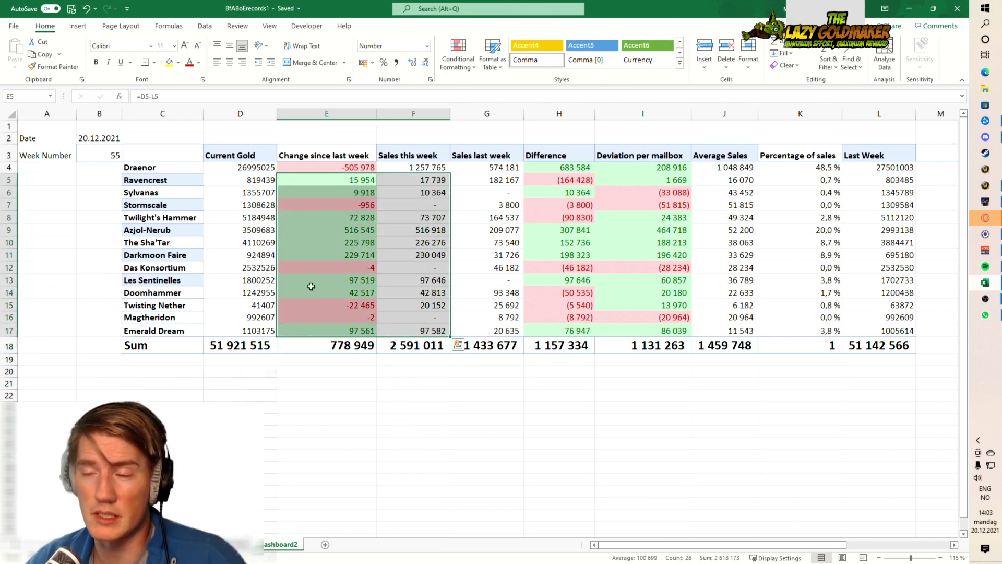
pyautogui.click(351, 255)
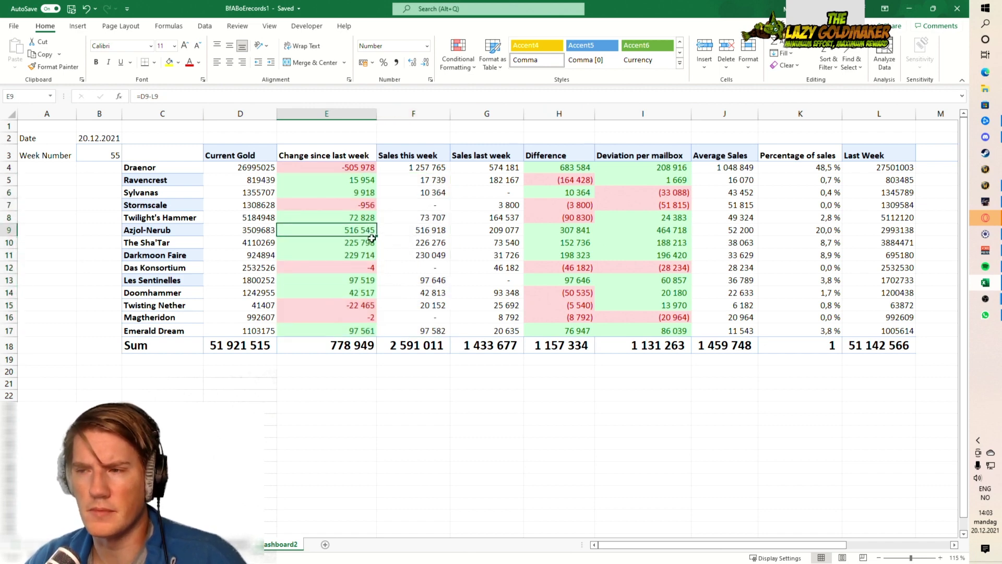
pyautogui.click(397, 244)
pyautogui.moveTo(355, 224); pyautogui.dragTo(402, 256)
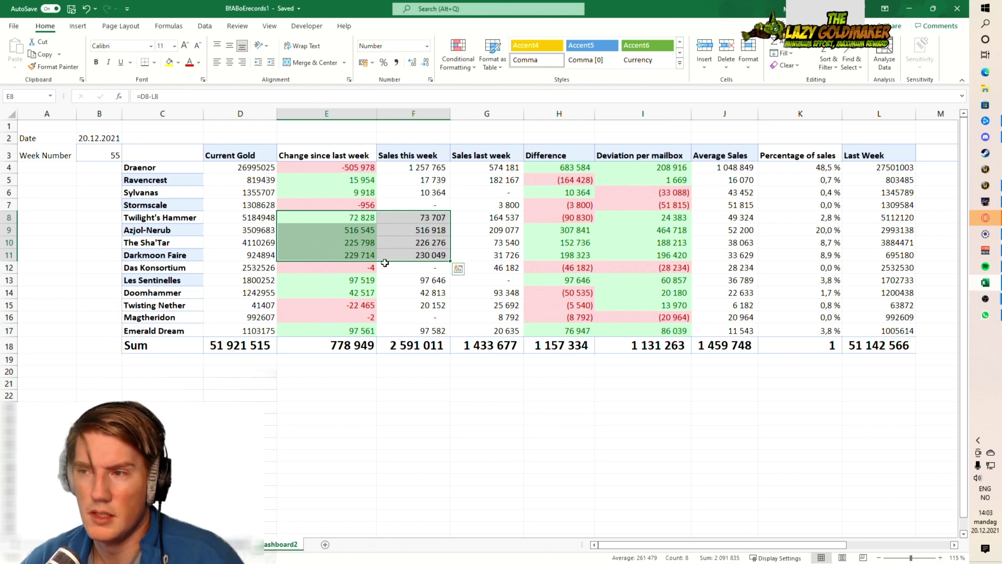
pyautogui.click(411, 228)
pyautogui.moveTo(339, 229); pyautogui.dragTo(402, 239)
pyautogui.click(405, 229)
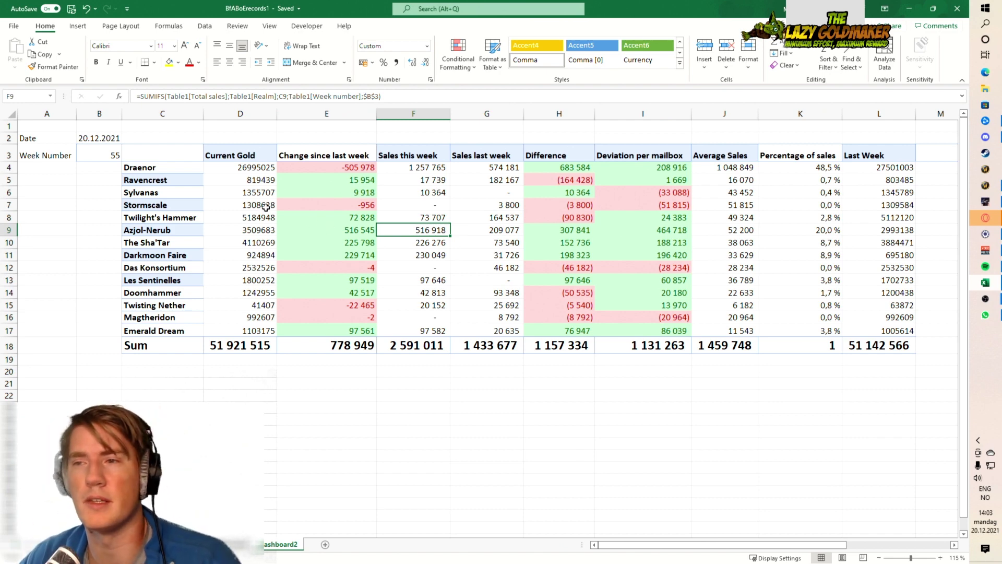
# Review the summed current gold and summed weekly change, and compare Draenor's gold change with its sales this week.
pyautogui.click(253, 351)
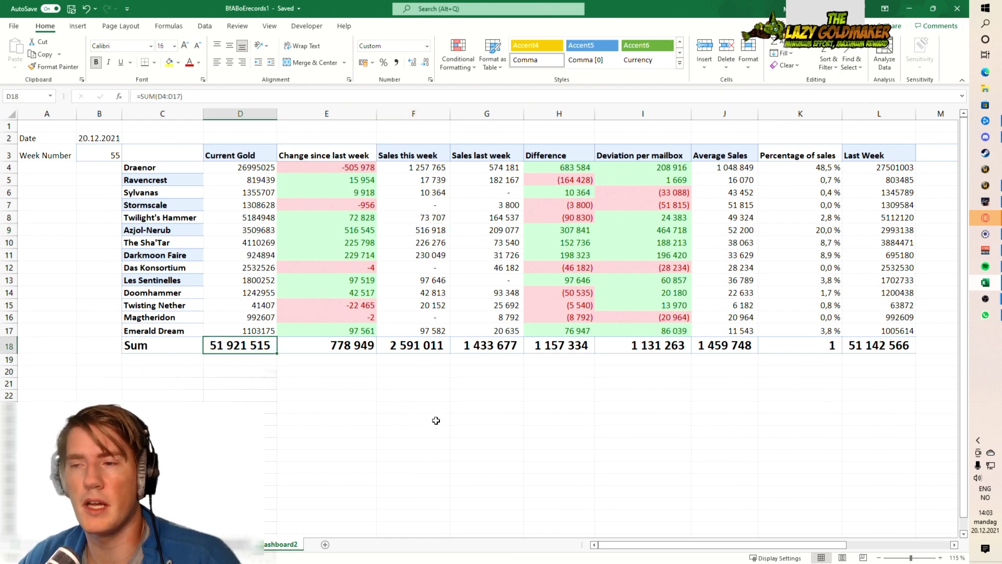
pyautogui.click(349, 345)
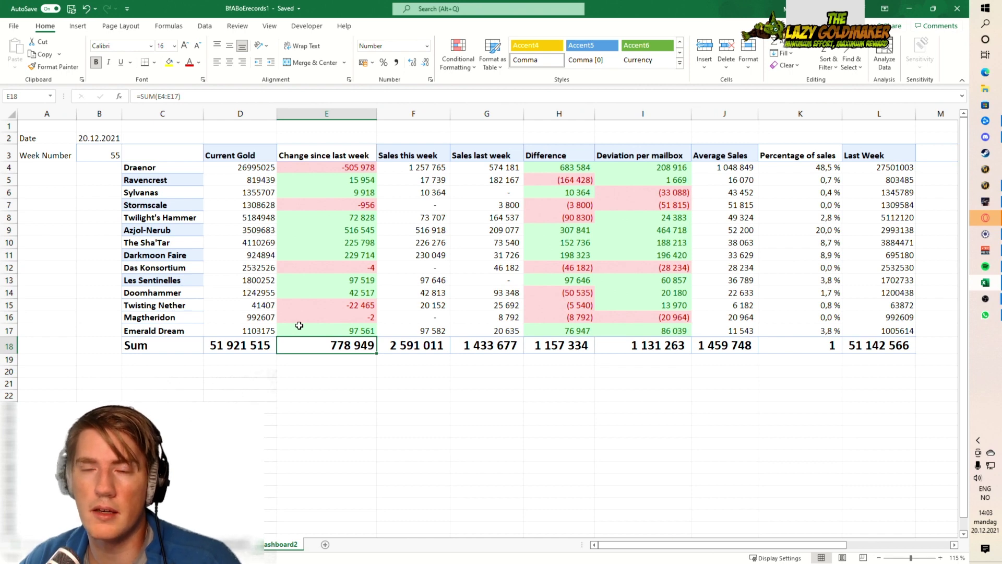
pyautogui.moveTo(402, 164); pyautogui.dragTo(353, 167)
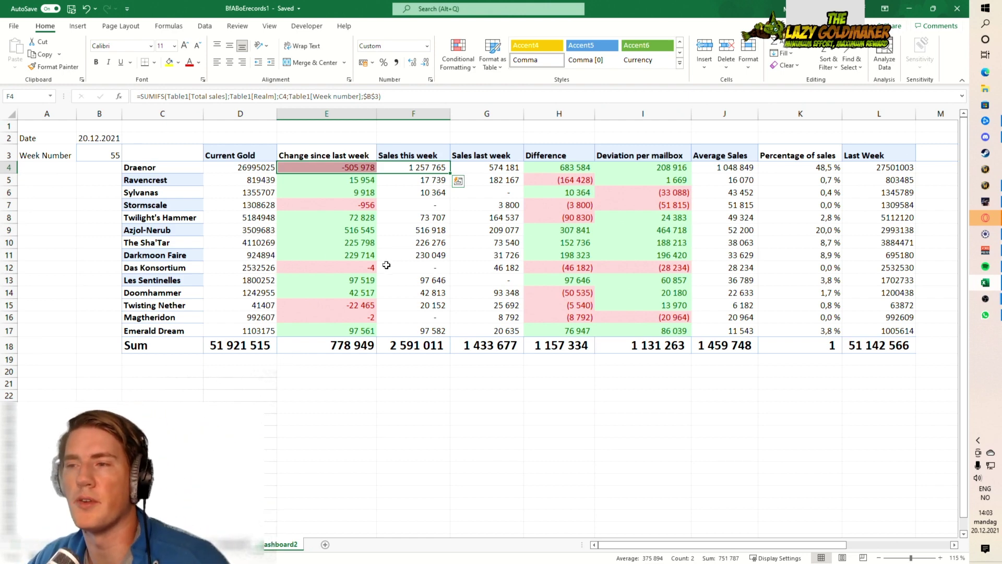
pyautogui.click(333, 349)
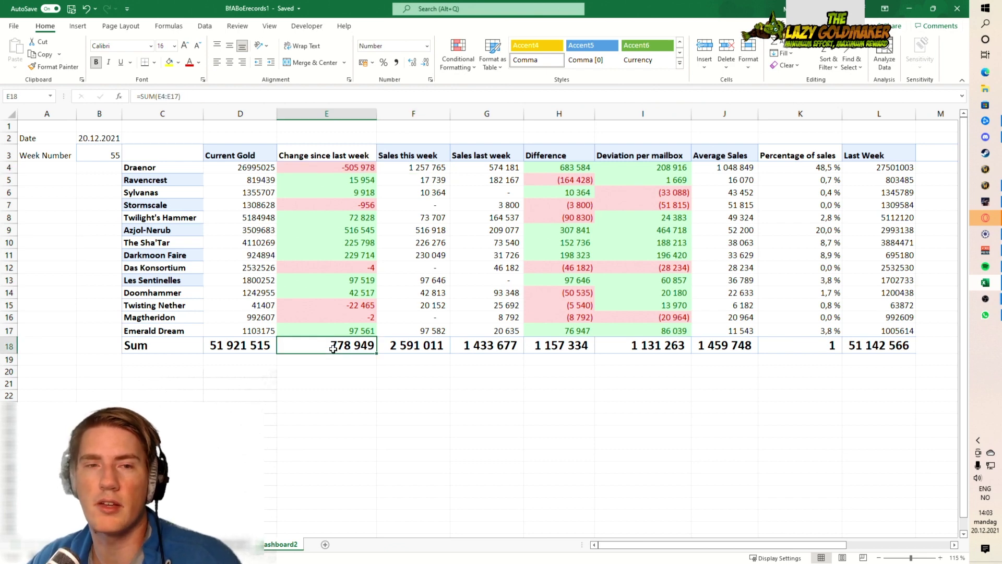
# Check the combined sales this week excluding Draenor, F5:F17, and compare gold changes with sales across all realms, E4:F17.
pyautogui.moveTo(414, 179); pyautogui.dragTo(413, 322)
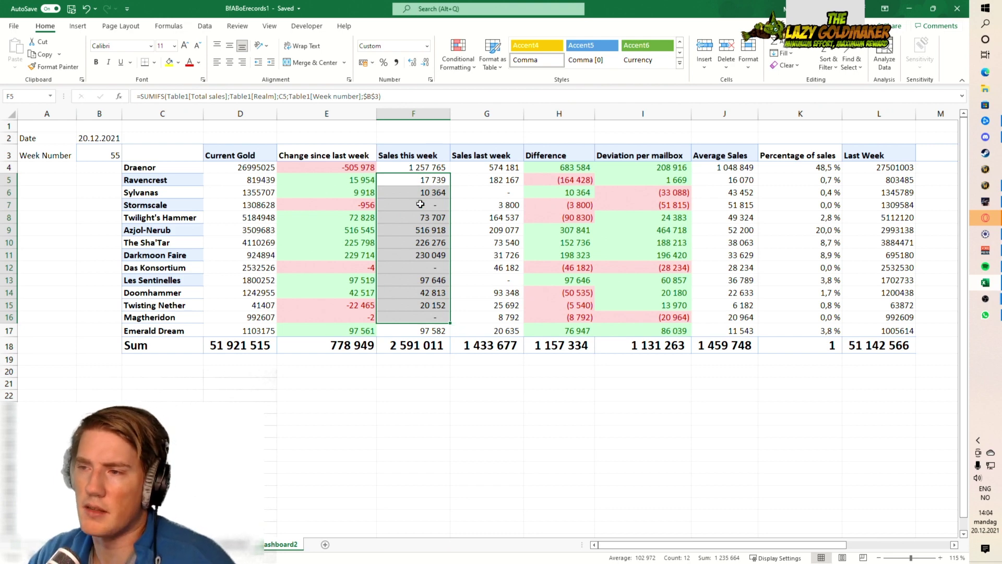
pyautogui.click(420, 178)
pyautogui.keyDown('shift'); pyautogui.click(427, 329); pyautogui.keyUp('shift')
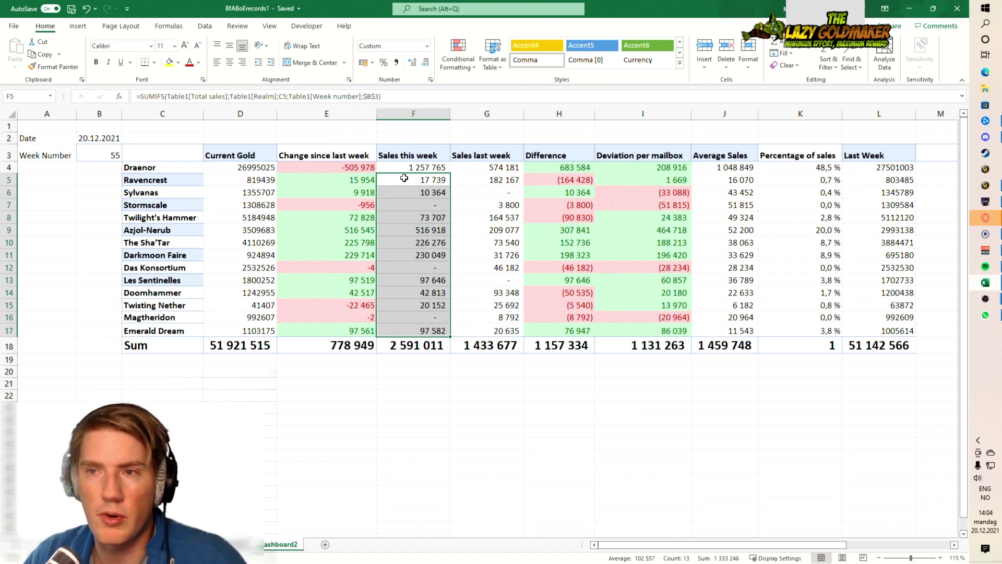
pyautogui.moveTo(346, 169); pyautogui.dragTo(400, 329)
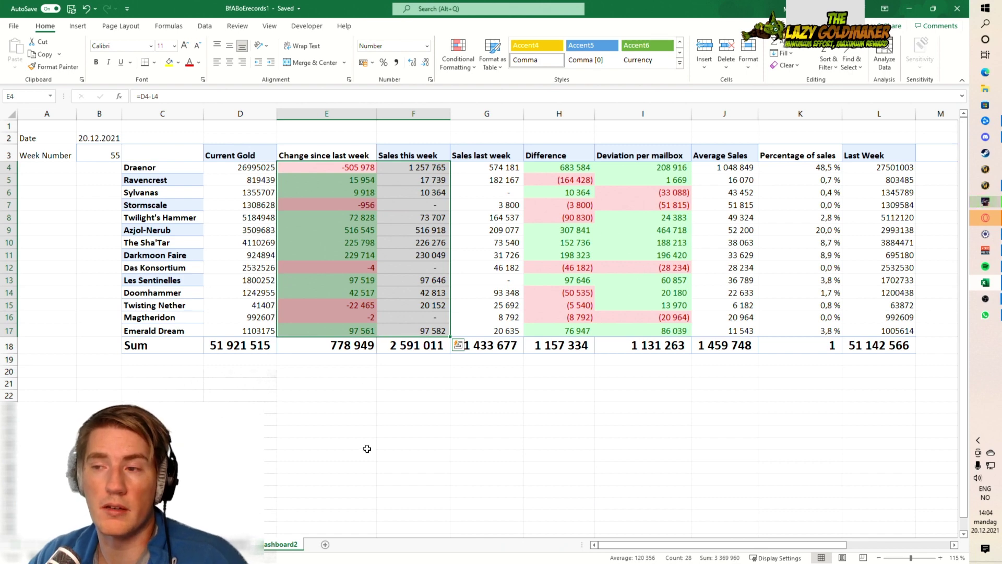
pyautogui.click(349, 421)
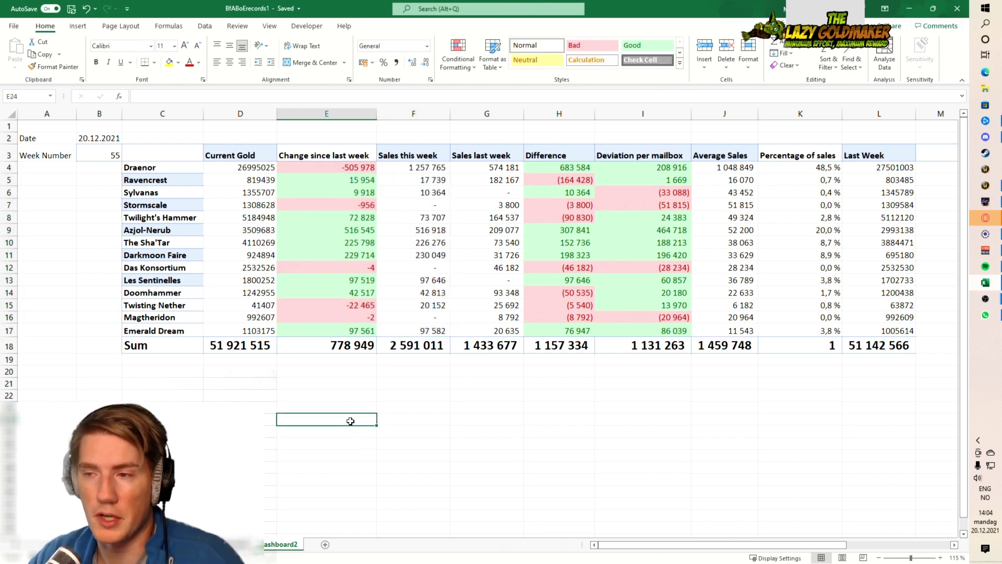
# Compare last week's total gold in L18 with the current gold total in the Sum row.
pyautogui.click(852, 347)
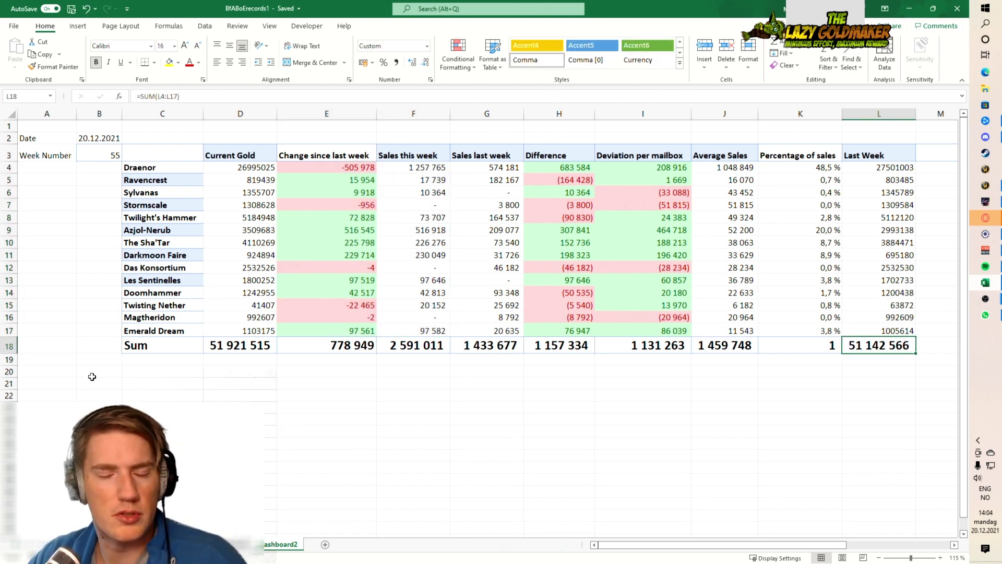
pyautogui.click(257, 380)
pyautogui.click(248, 355)
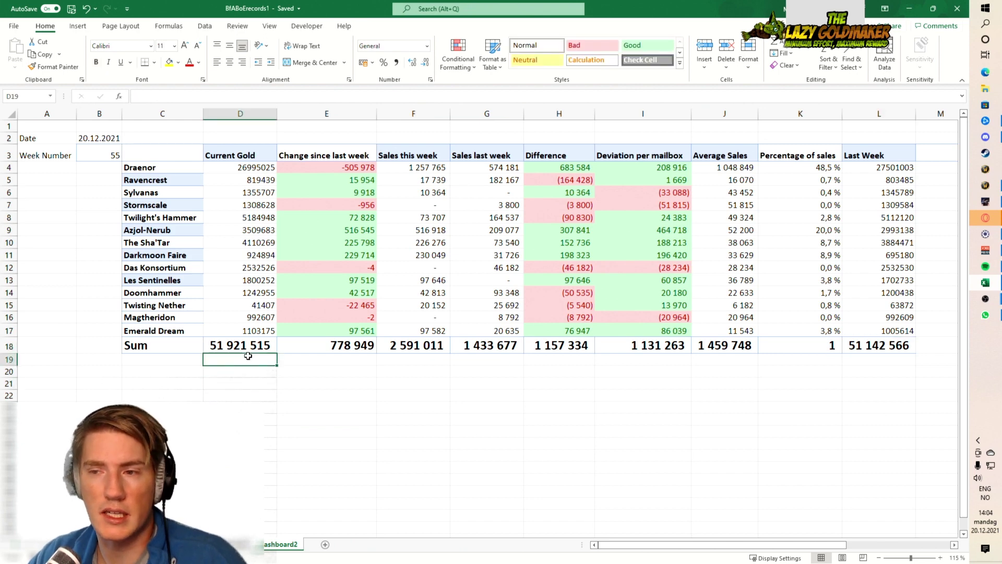